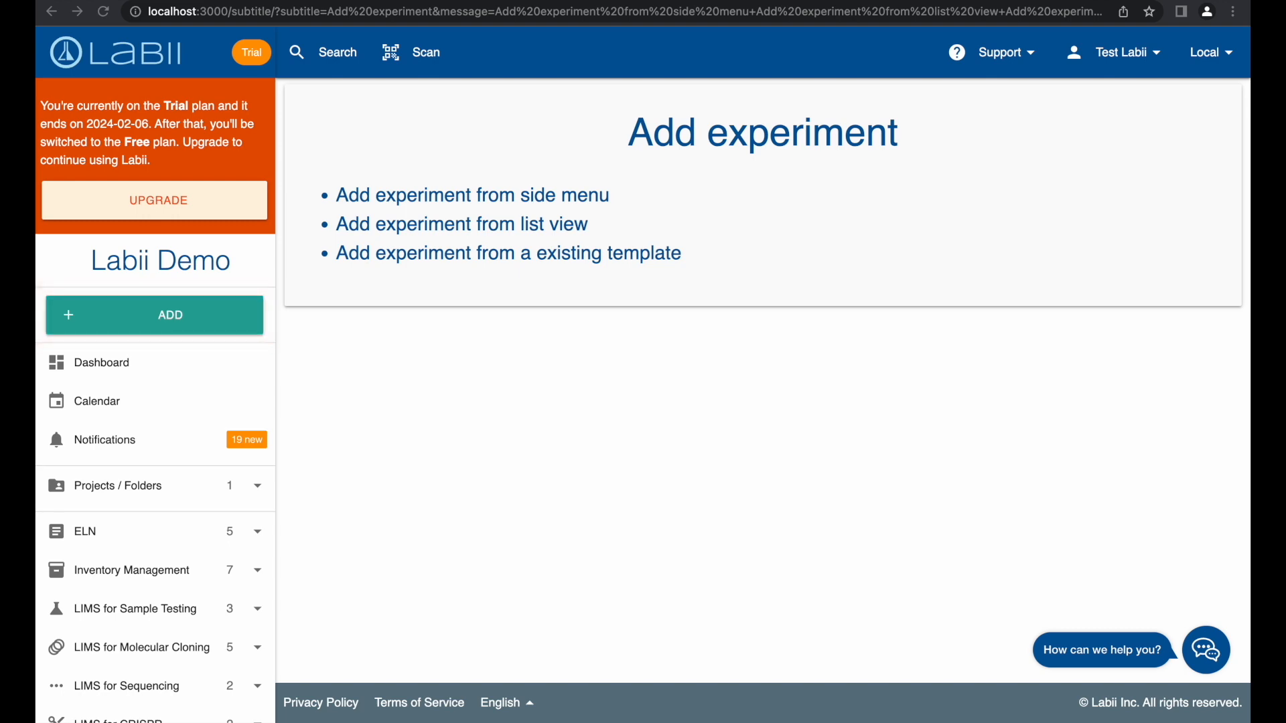
Start a new ELN experiment record and assign it to Sample Project.
click(160, 315)
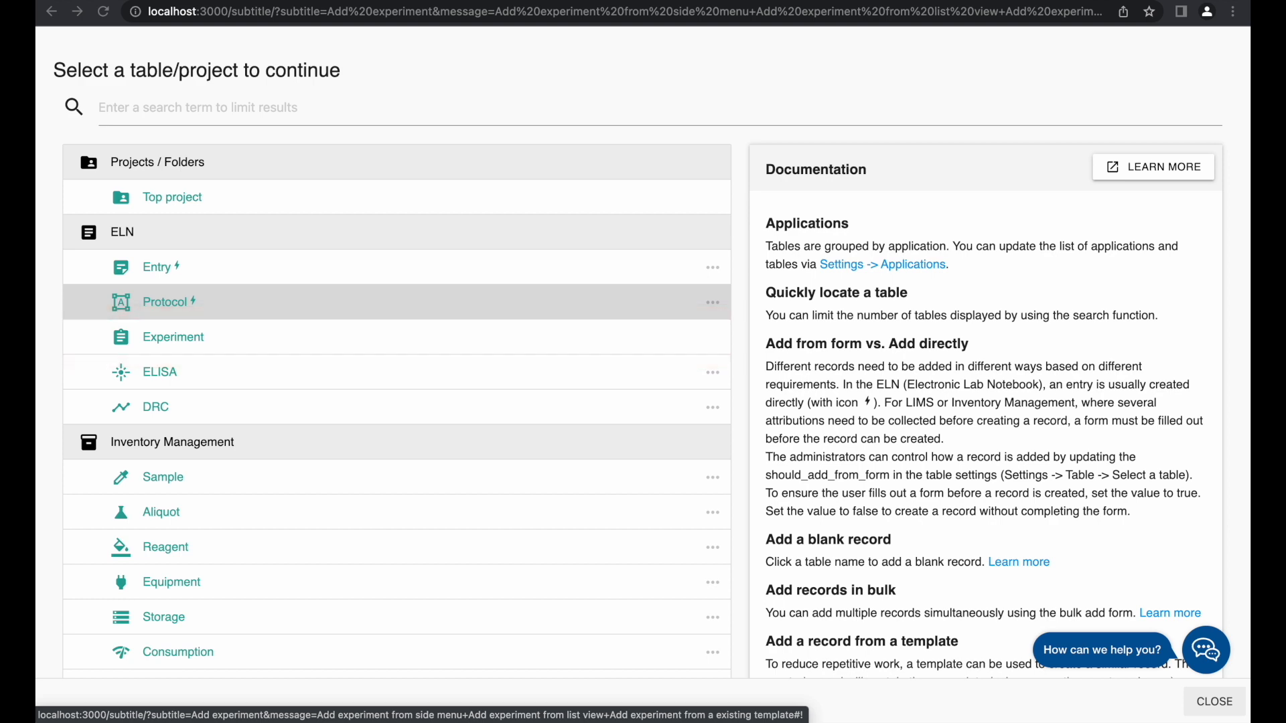
click(396, 337)
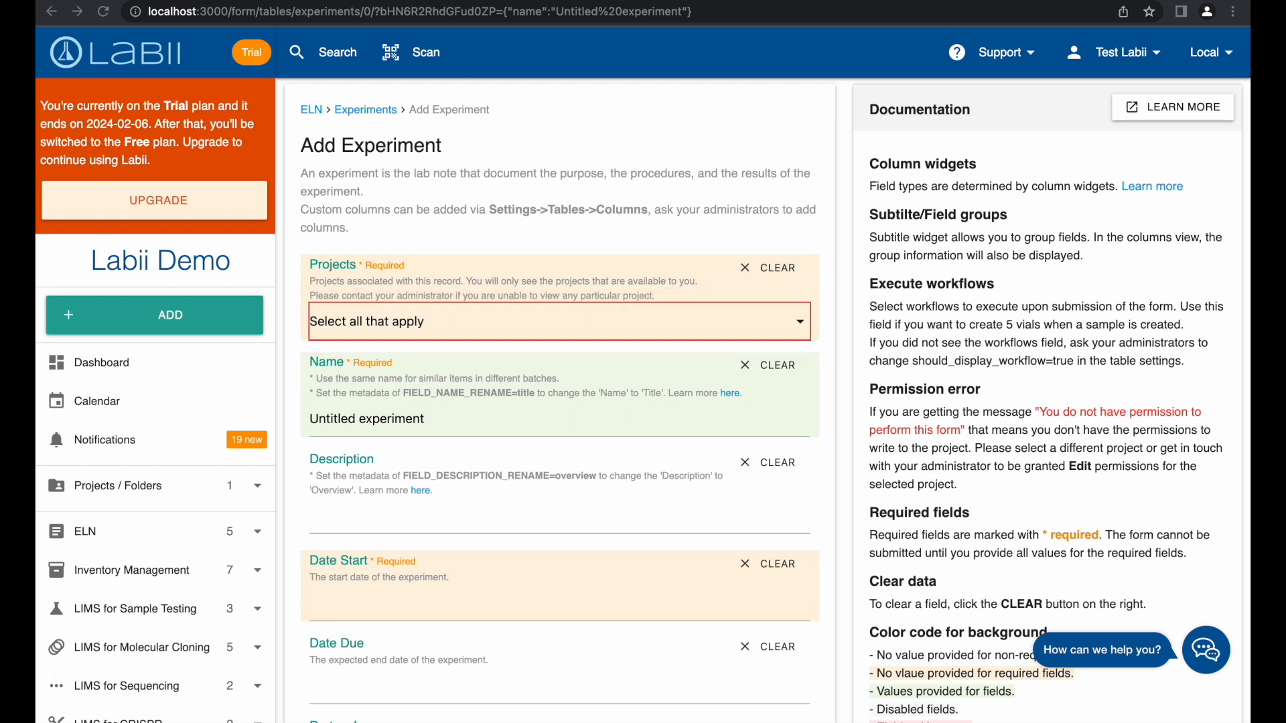
click(560, 321)
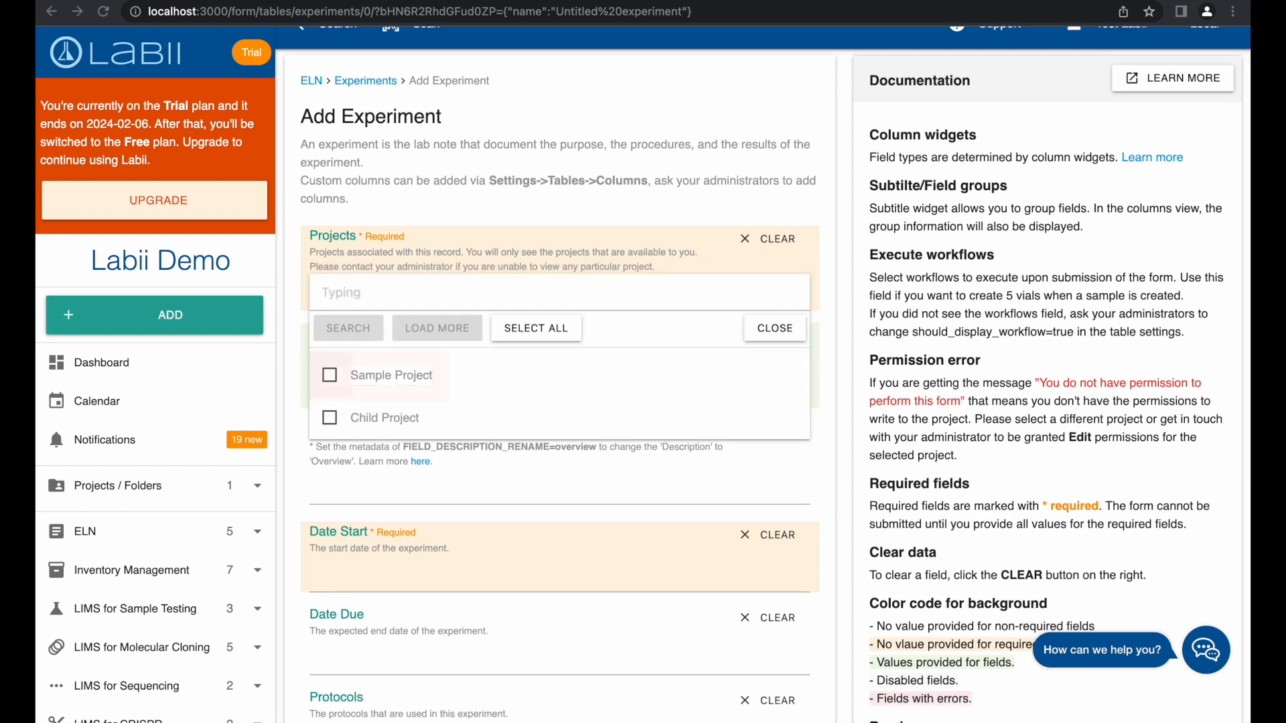
click(378, 375)
click(775, 328)
scroll(775, 329, down, 1)
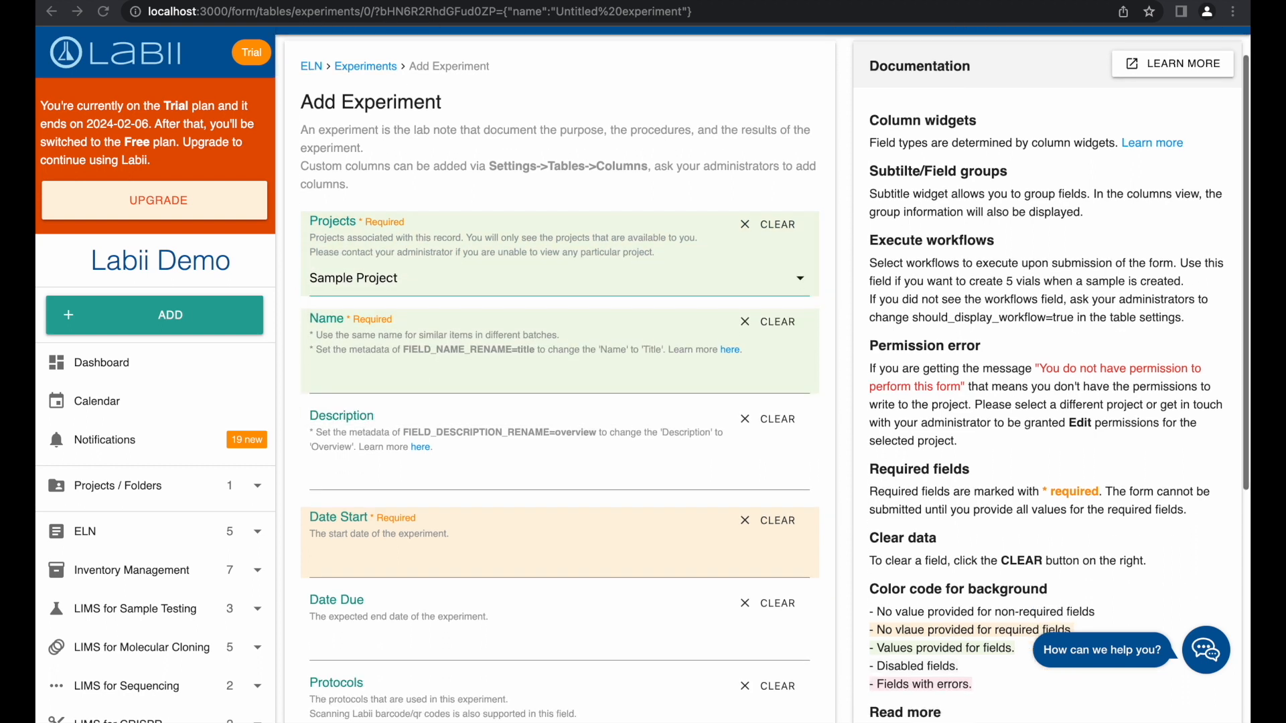
Name the experiment "Test experiment" and describe it as "PCR experiment".
click(559, 375)
text(Test experiment)
scroll(560, 375, down, 1)
click(560, 375)
text(PCR experiment)
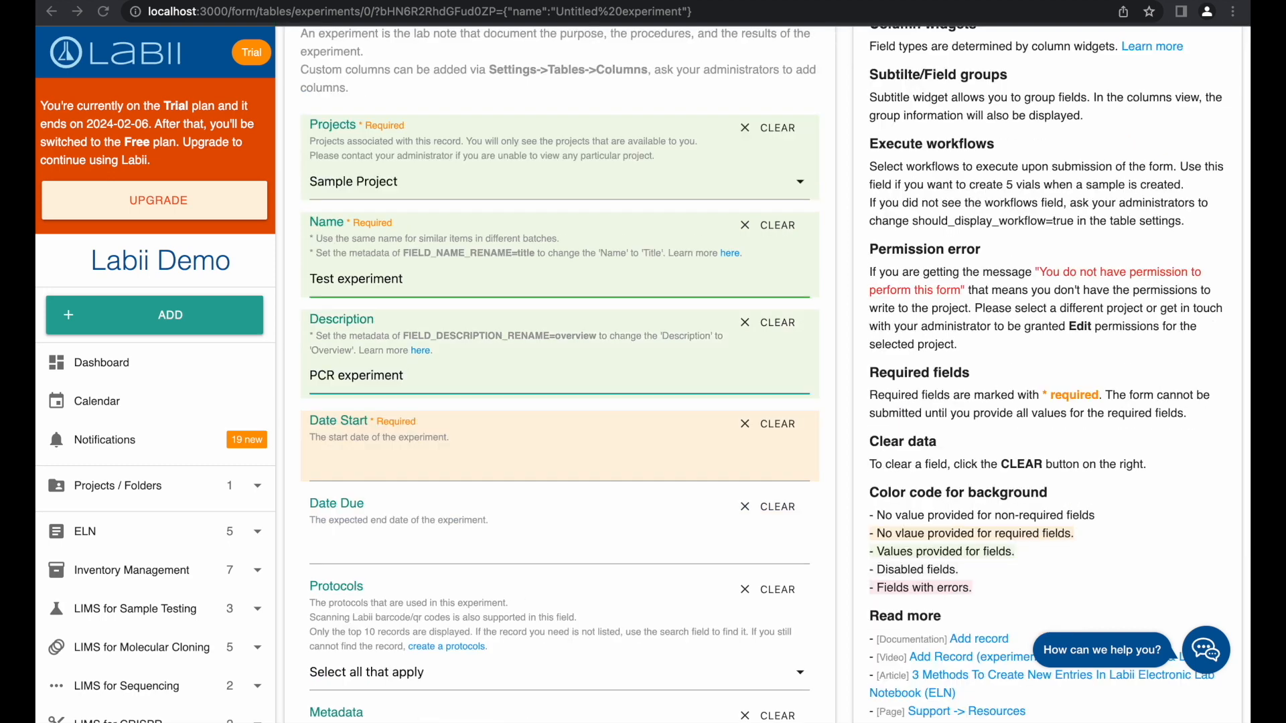
Set the experiment's start date to 2023-02-11 and submit the form.
scroll(559, 375, down, 1)
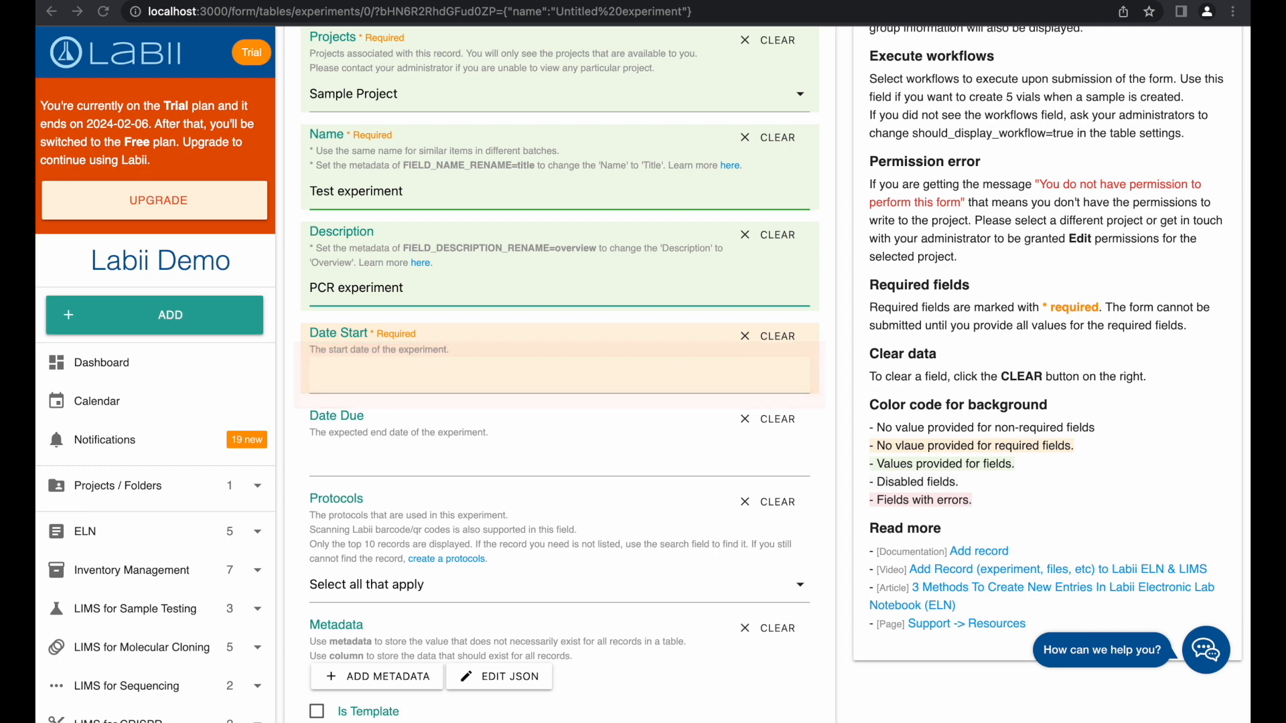
click(560, 375)
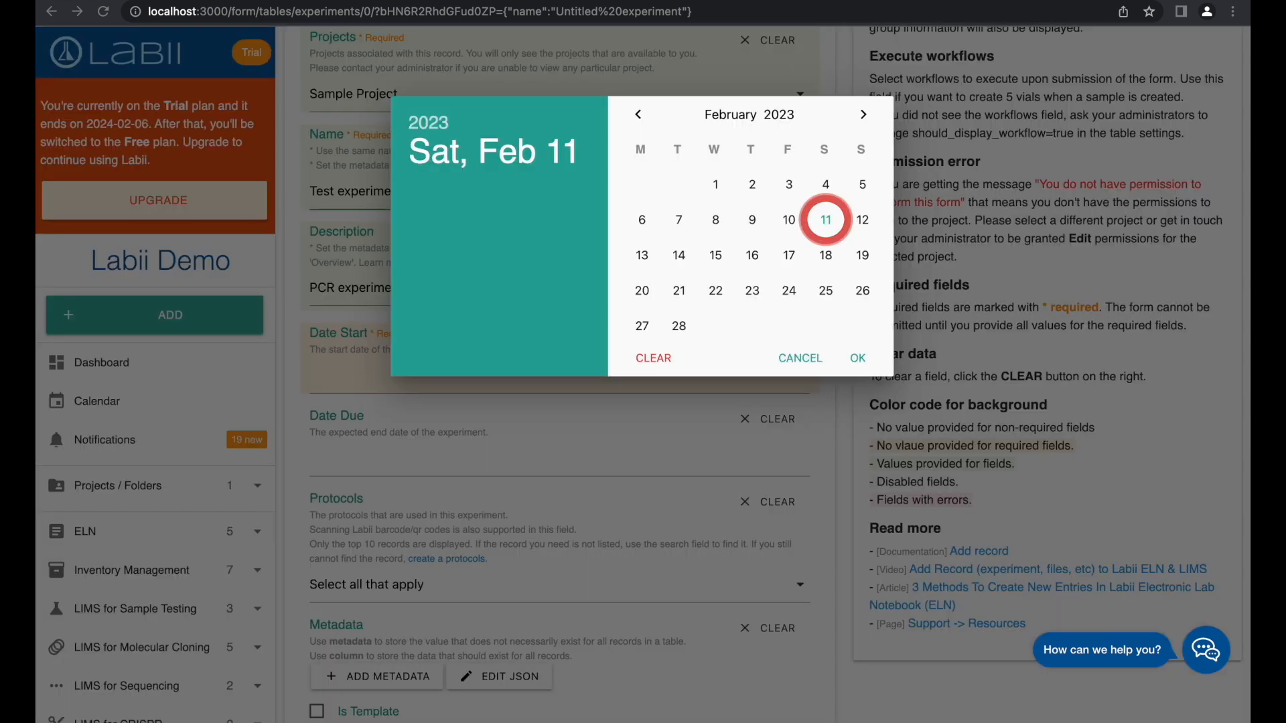
click(826, 220)
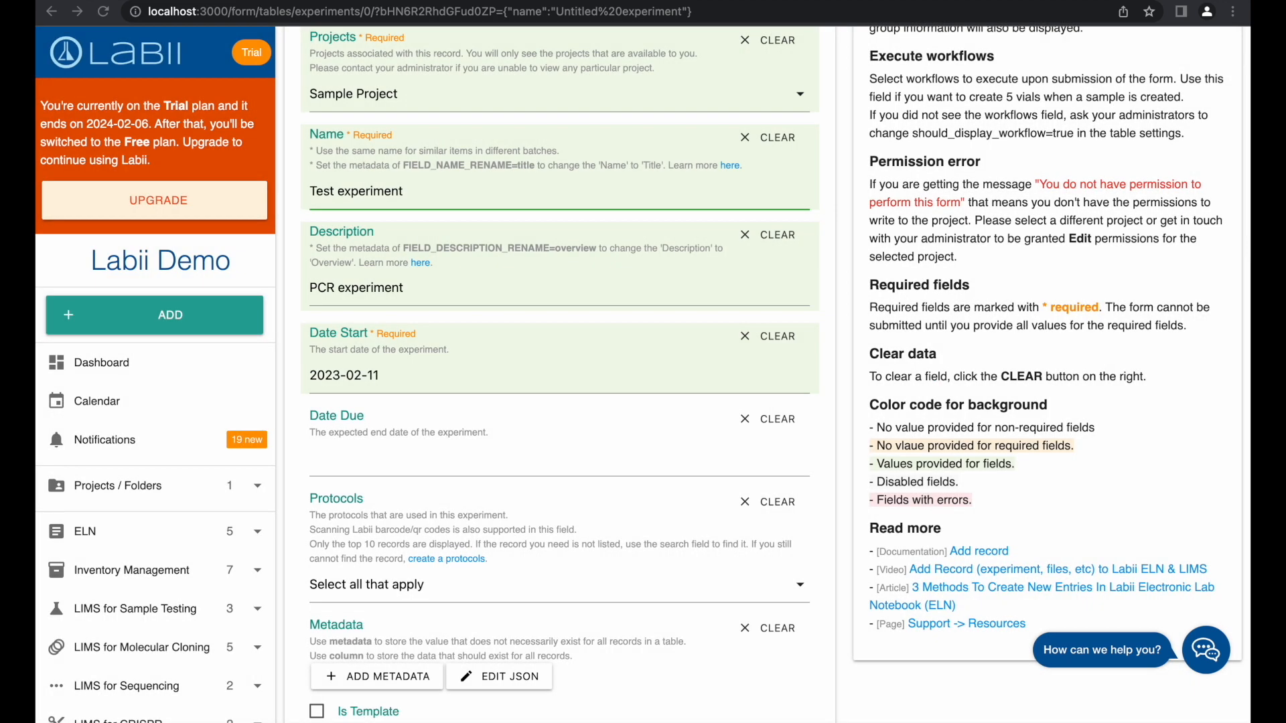
scroll(559, 375, down, 1)
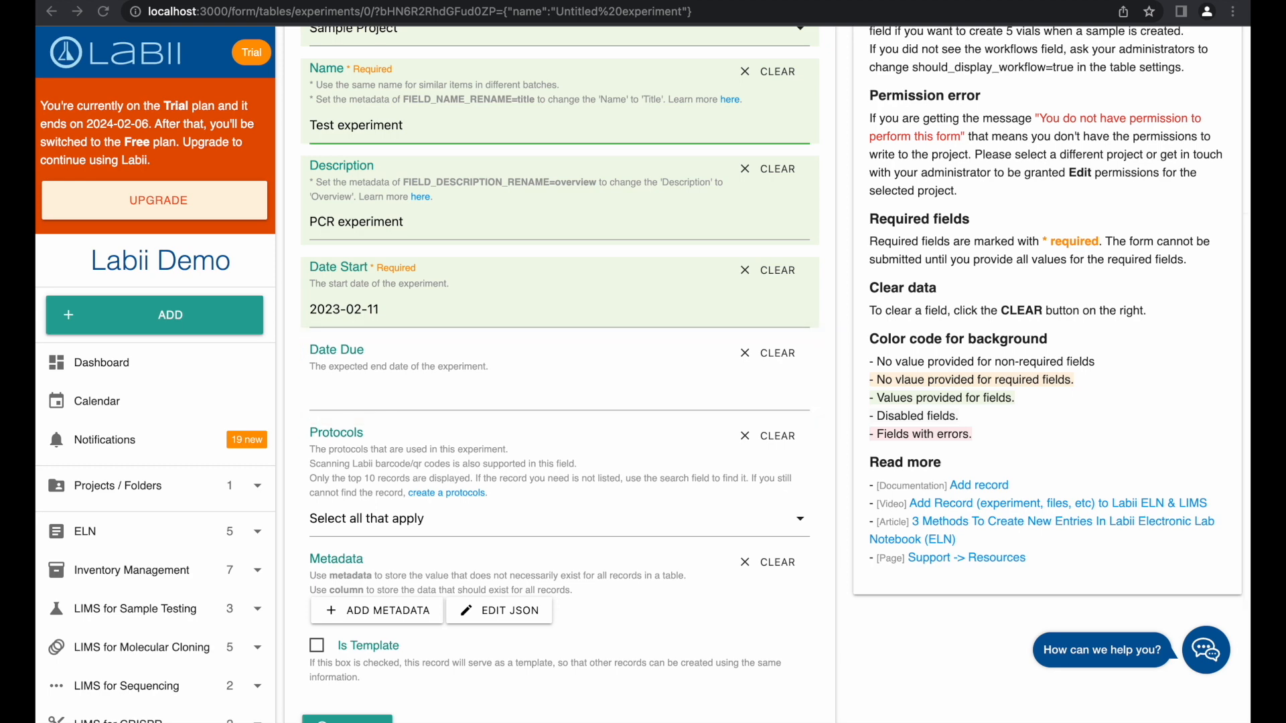
scroll(559, 375, down, 2)
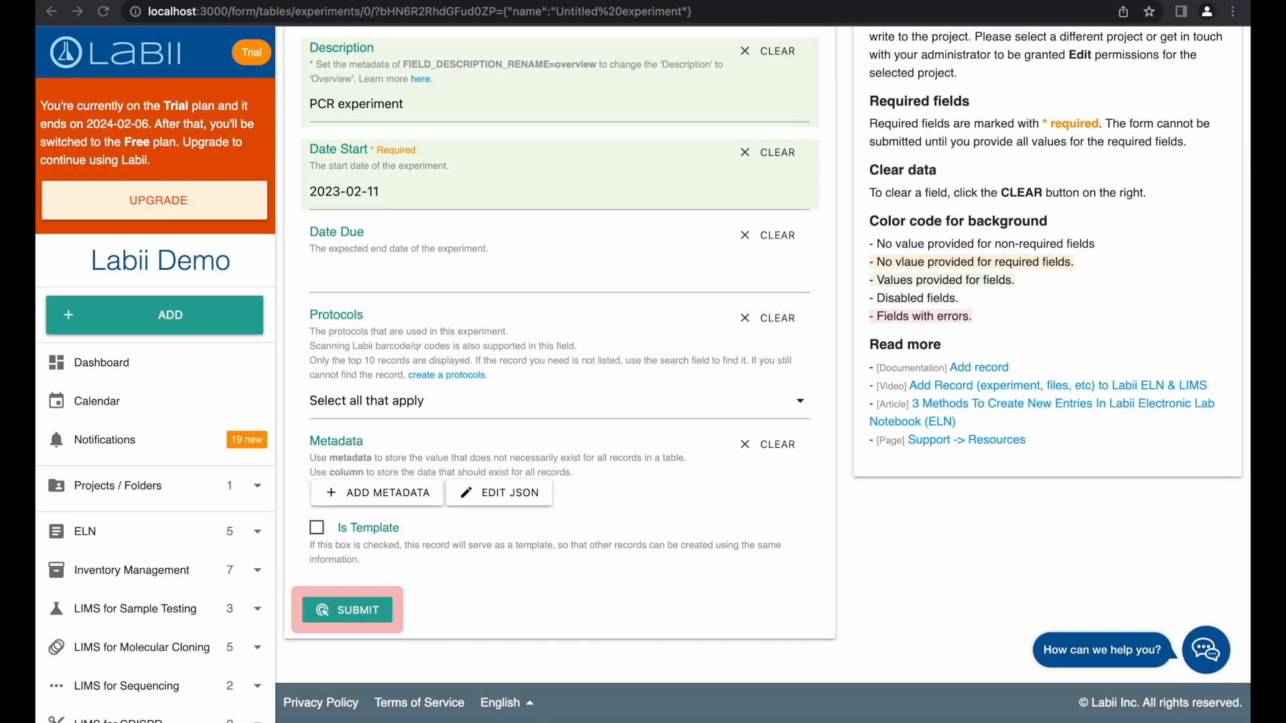
click(347, 611)
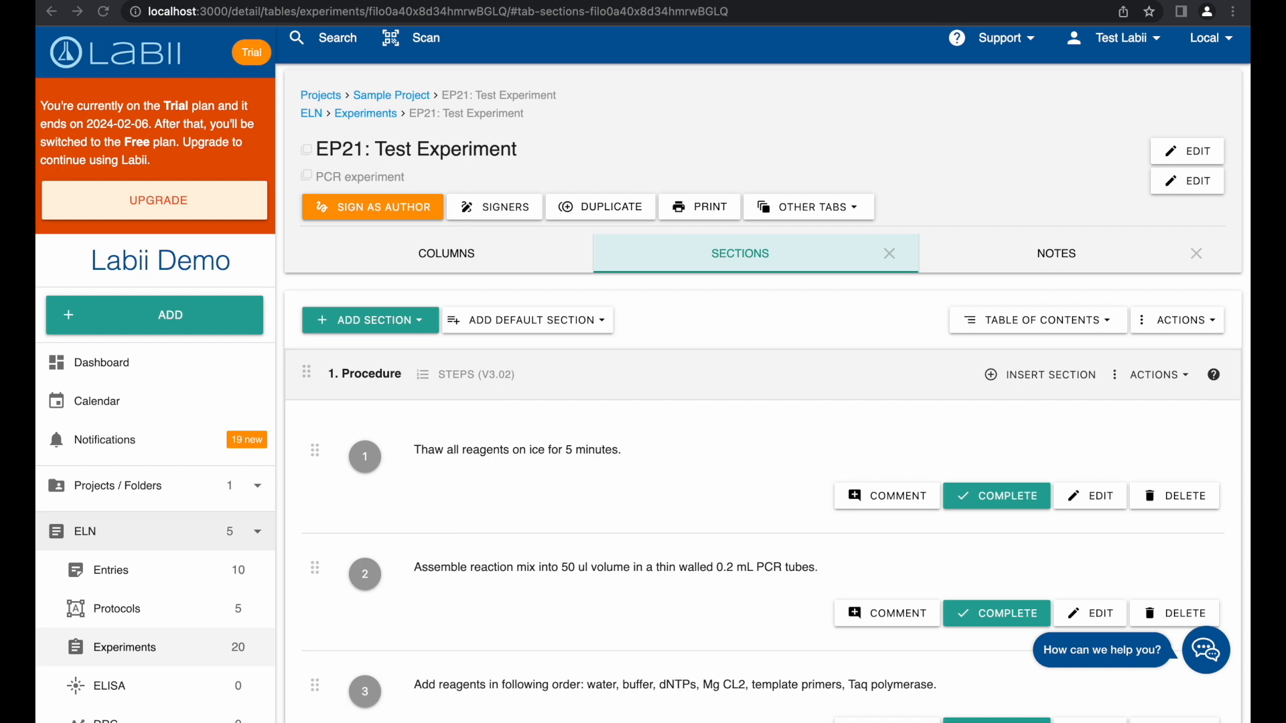
Mark the procedure step for thawing reagents as complete, and run the procedure in the guided view before closing it.
scroll(763, 375, down, 2)
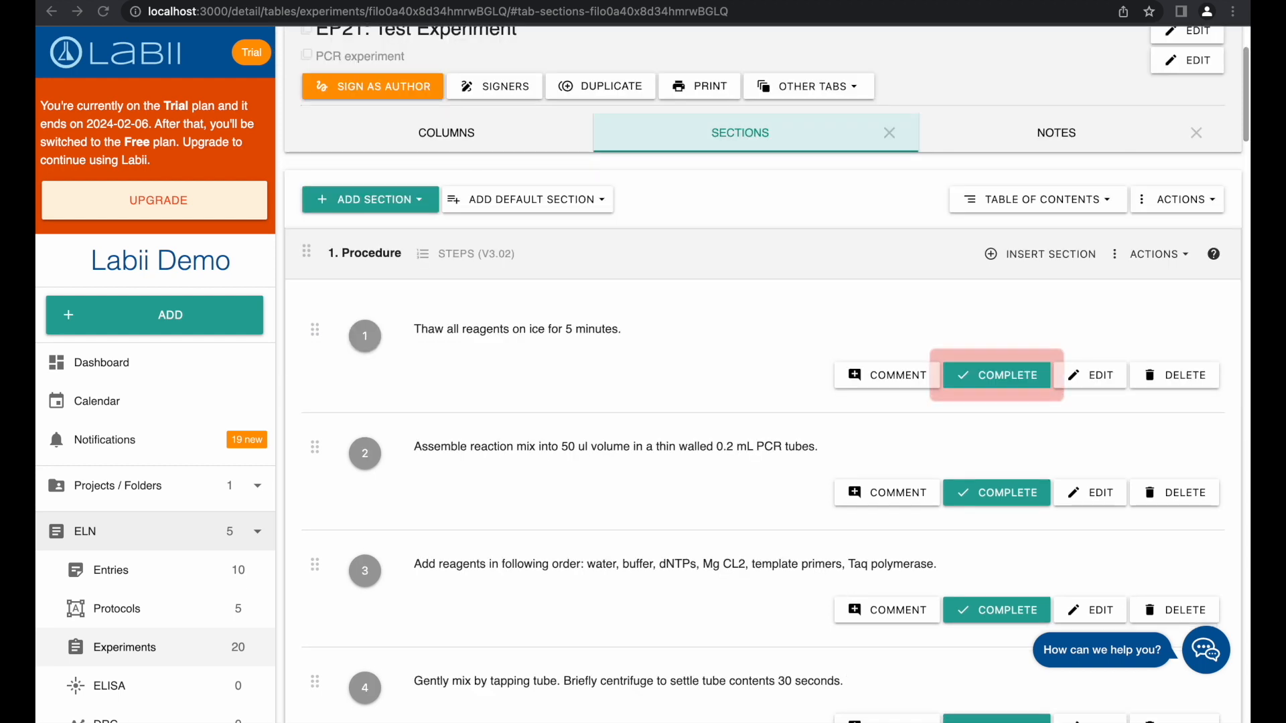
click(996, 375)
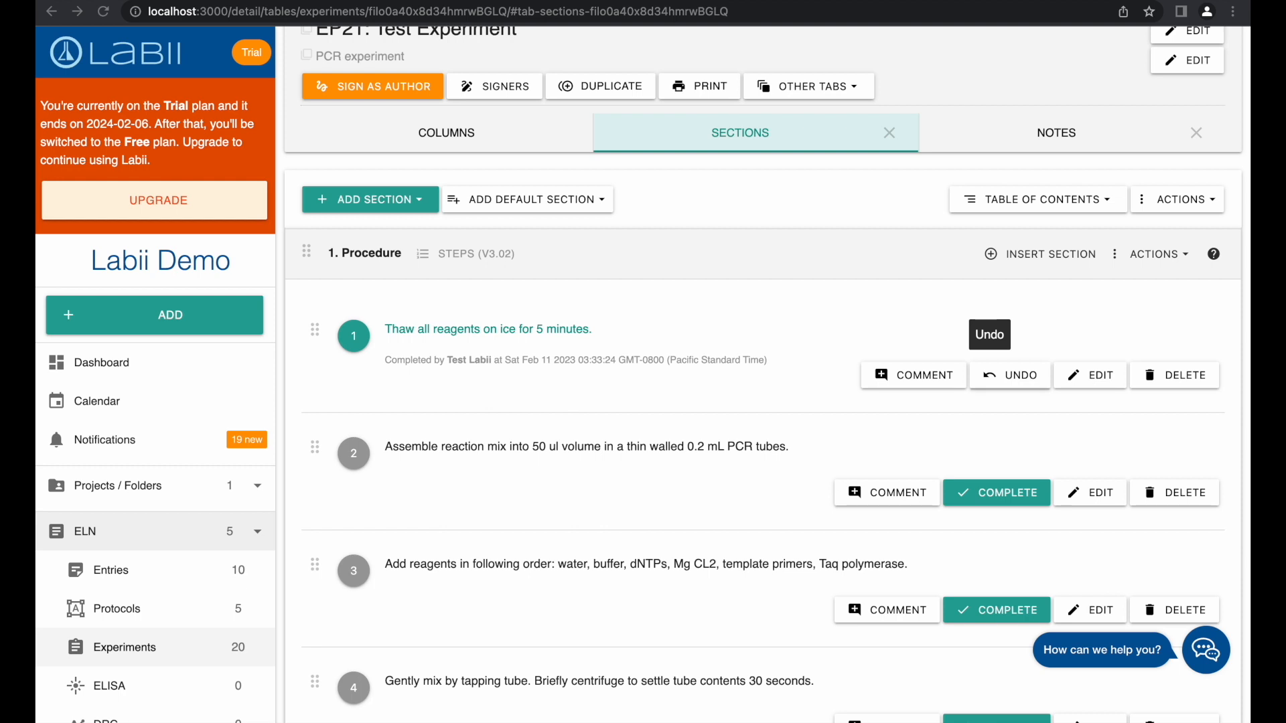
scroll(1010, 375, down, 8)
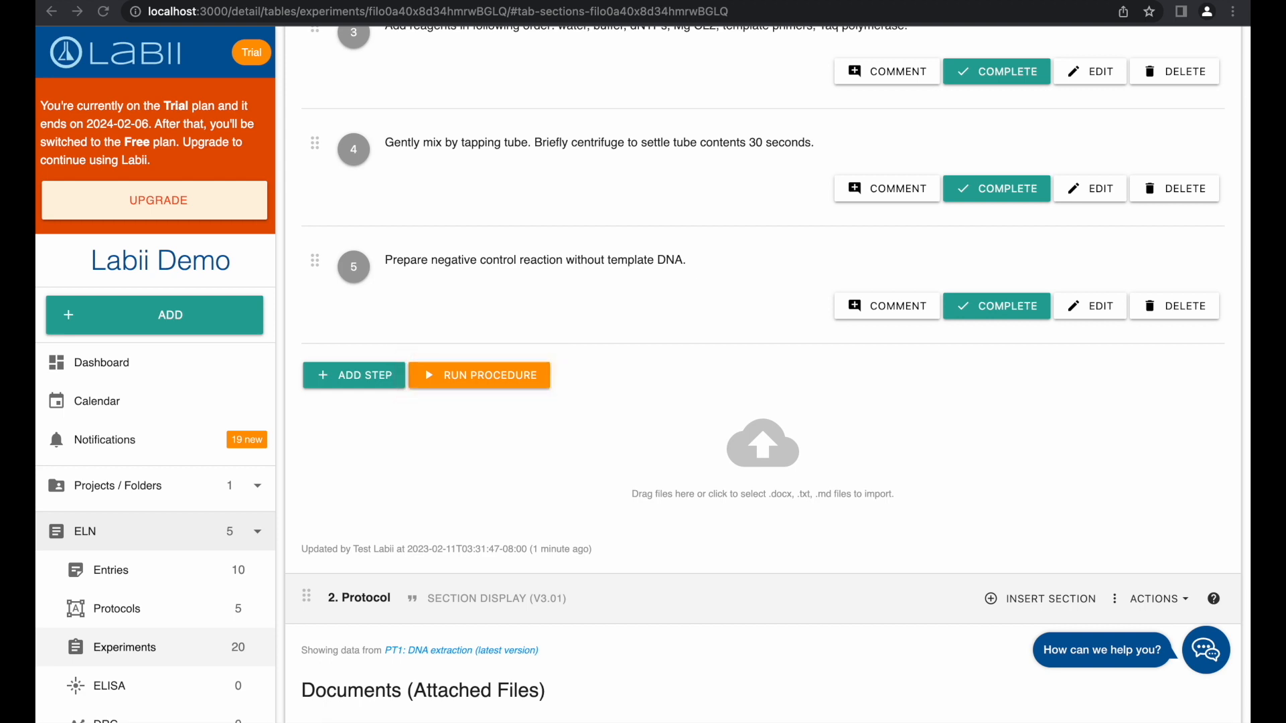
click(479, 376)
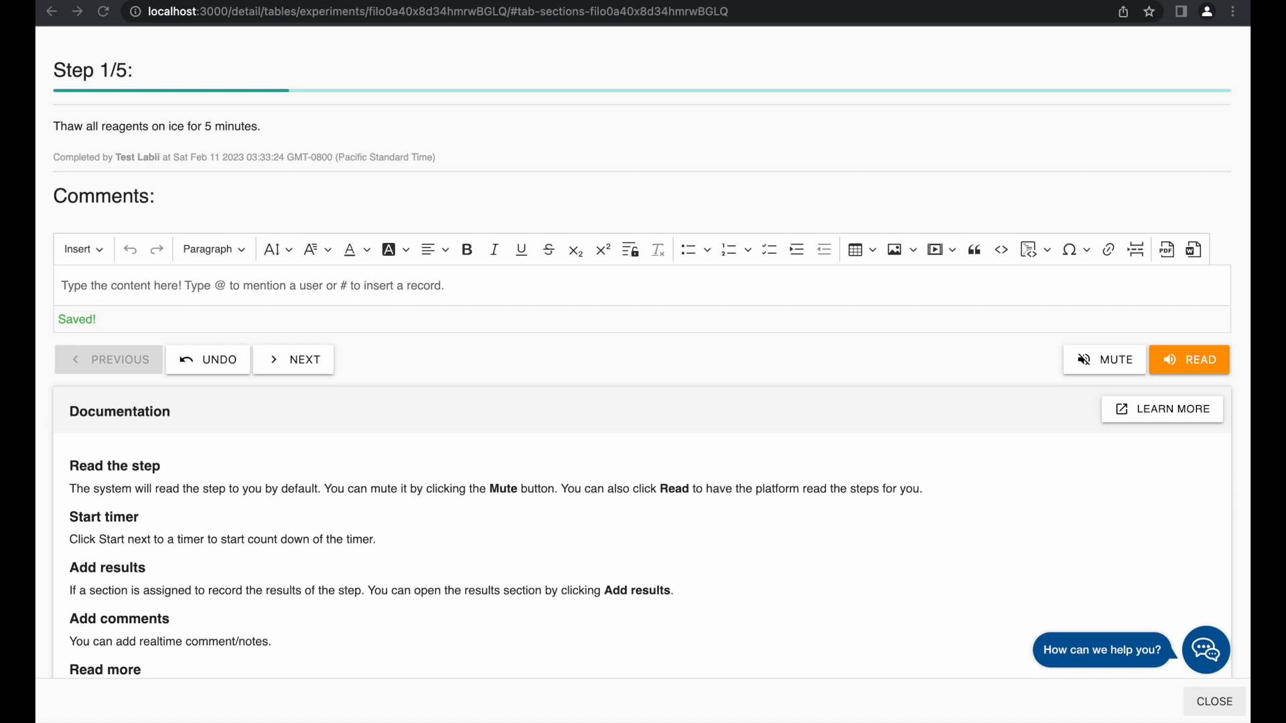
click(1214, 701)
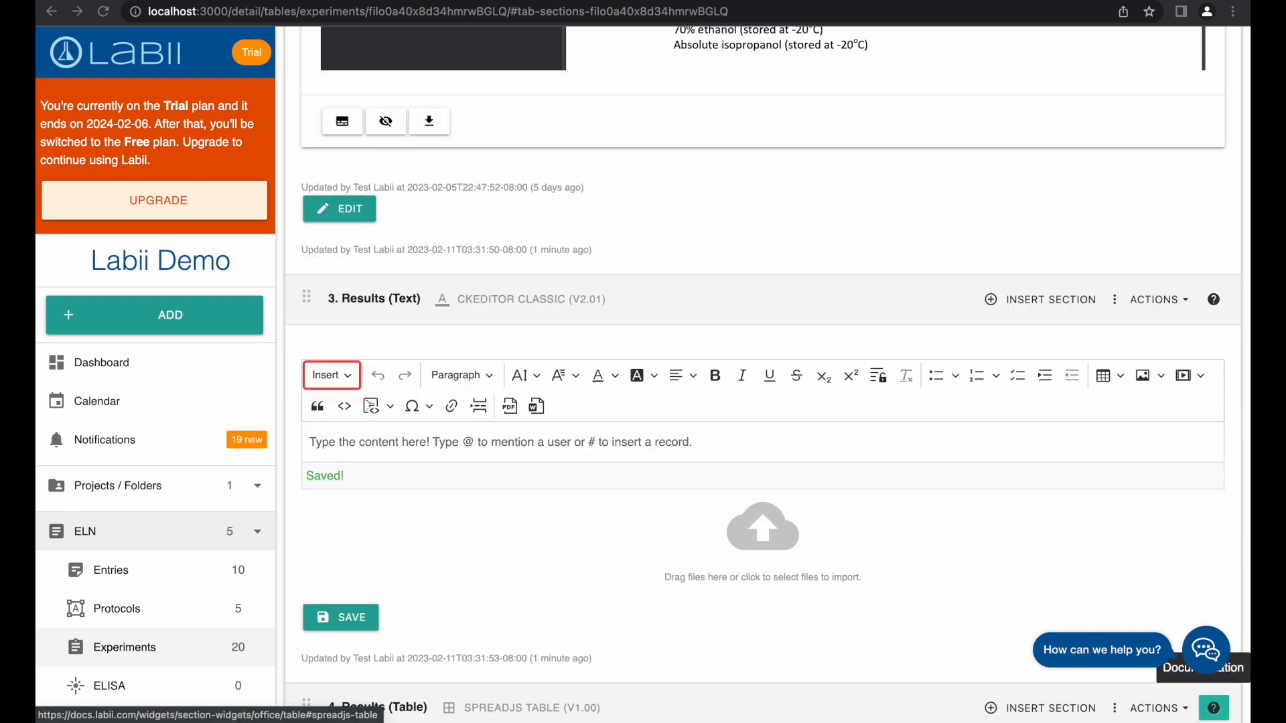
Insert Text content into the Results (Text) section using the editor's insert options.
click(332, 375)
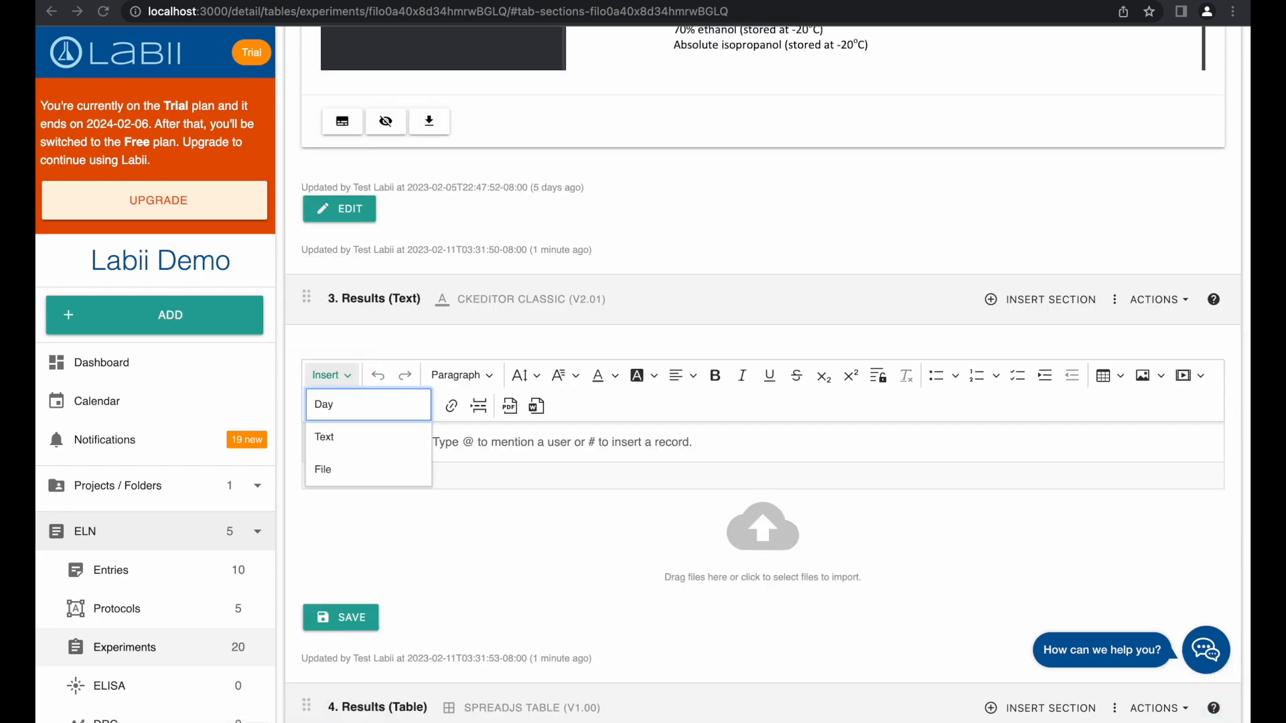
scroll(332, 375, down, 1)
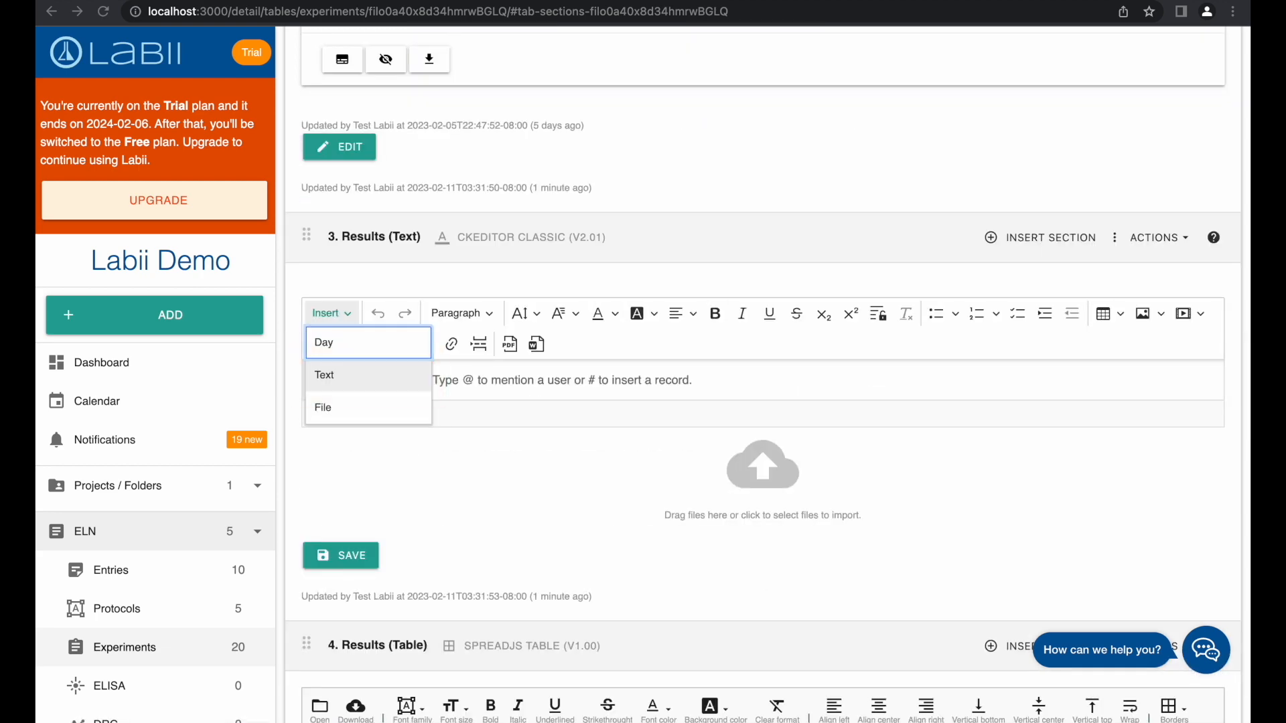
click(331, 375)
click(106, 372)
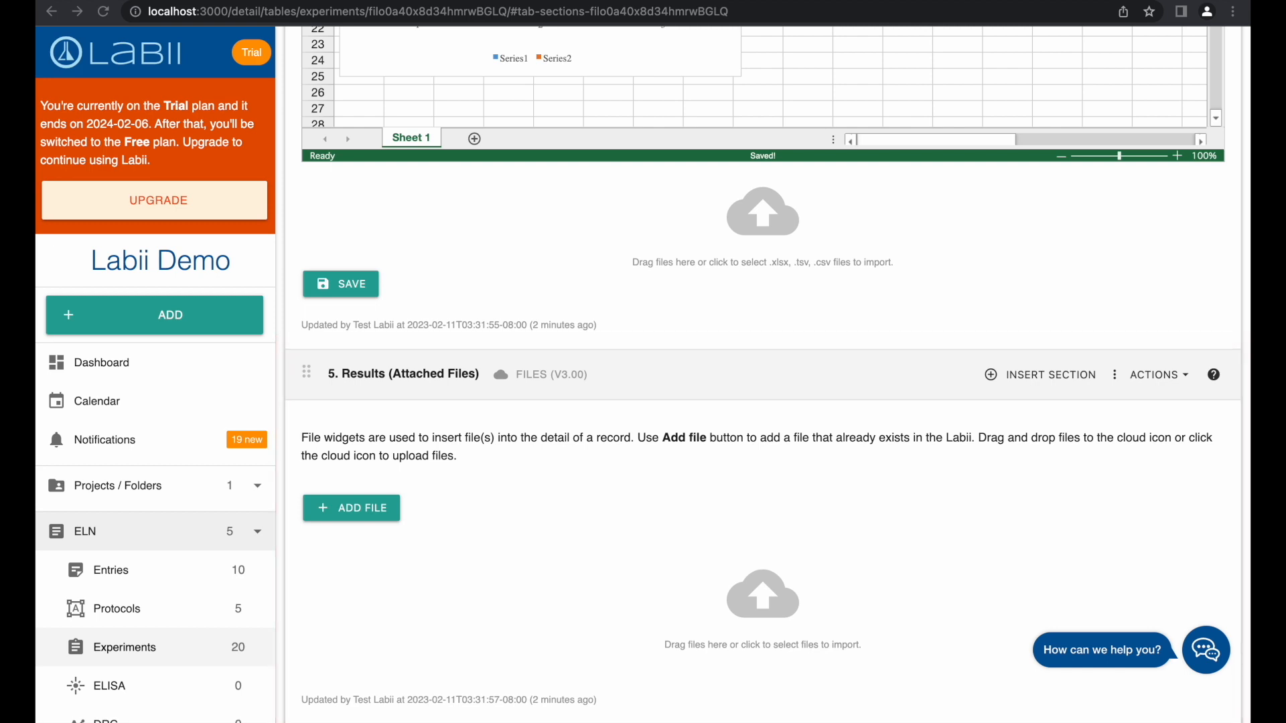
Add the existing file word.docx to the Results (Attached Files) section.
scroll(762, 375, down, 2)
click(352, 376)
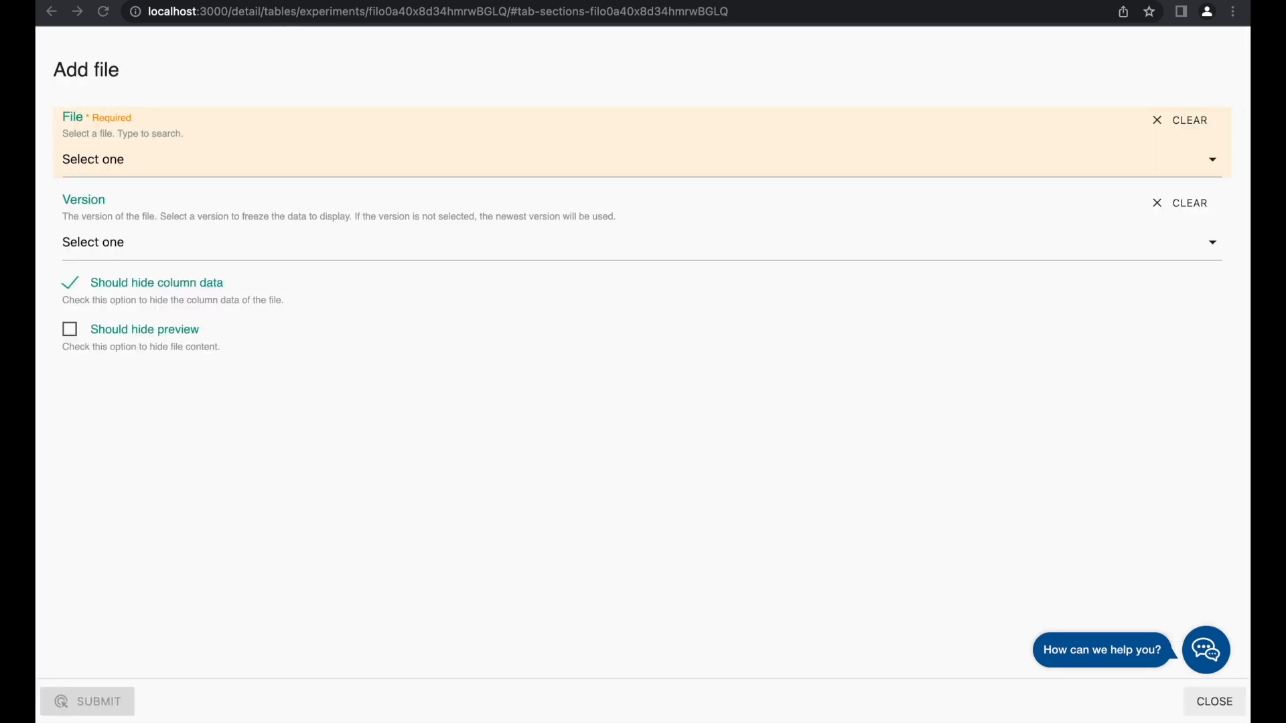
click(643, 159)
text(word.docx)
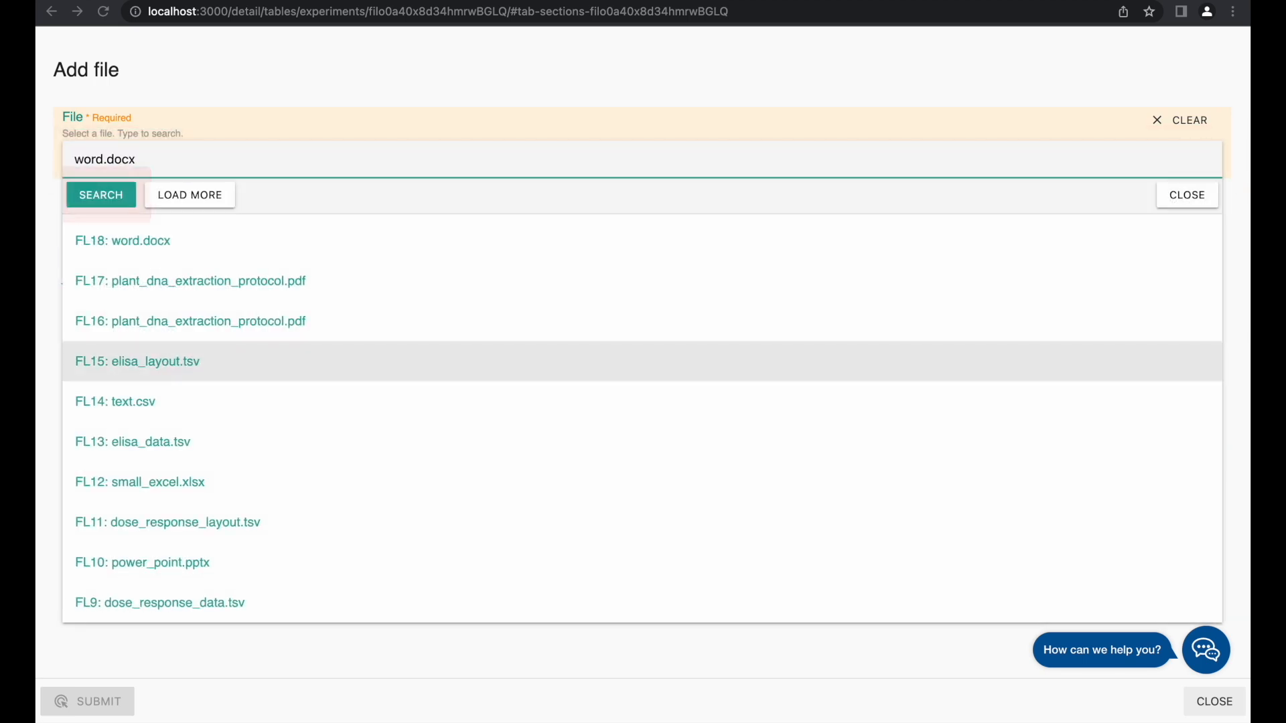
click(101, 195)
click(122, 241)
click(61, 701)
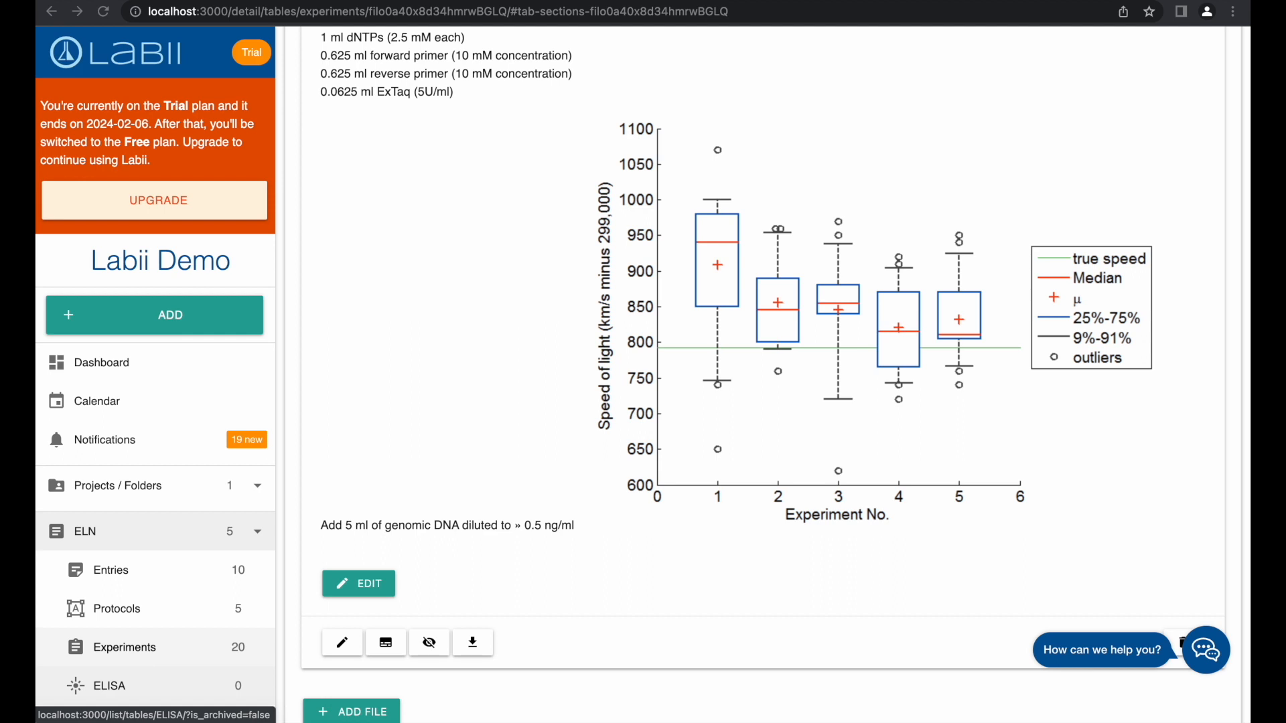
Start signing the experiment as author from the Signers section.
scroll(763, 375, down, 10)
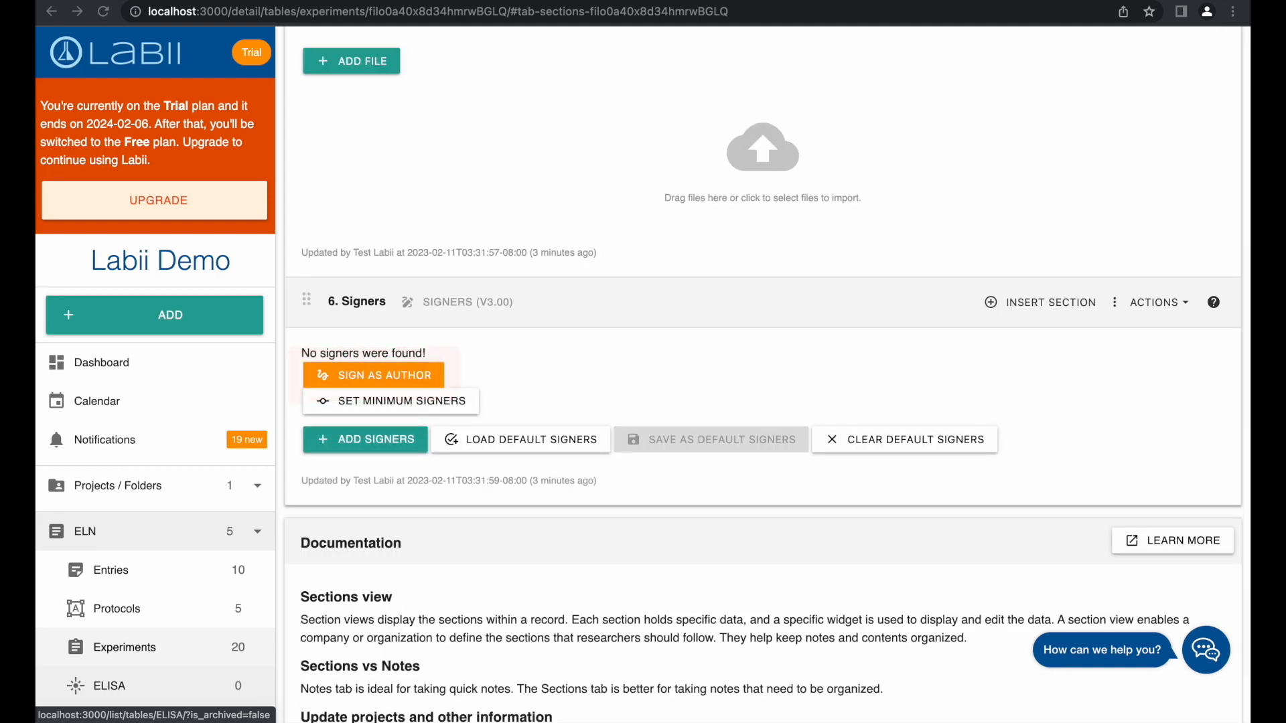
click(374, 375)
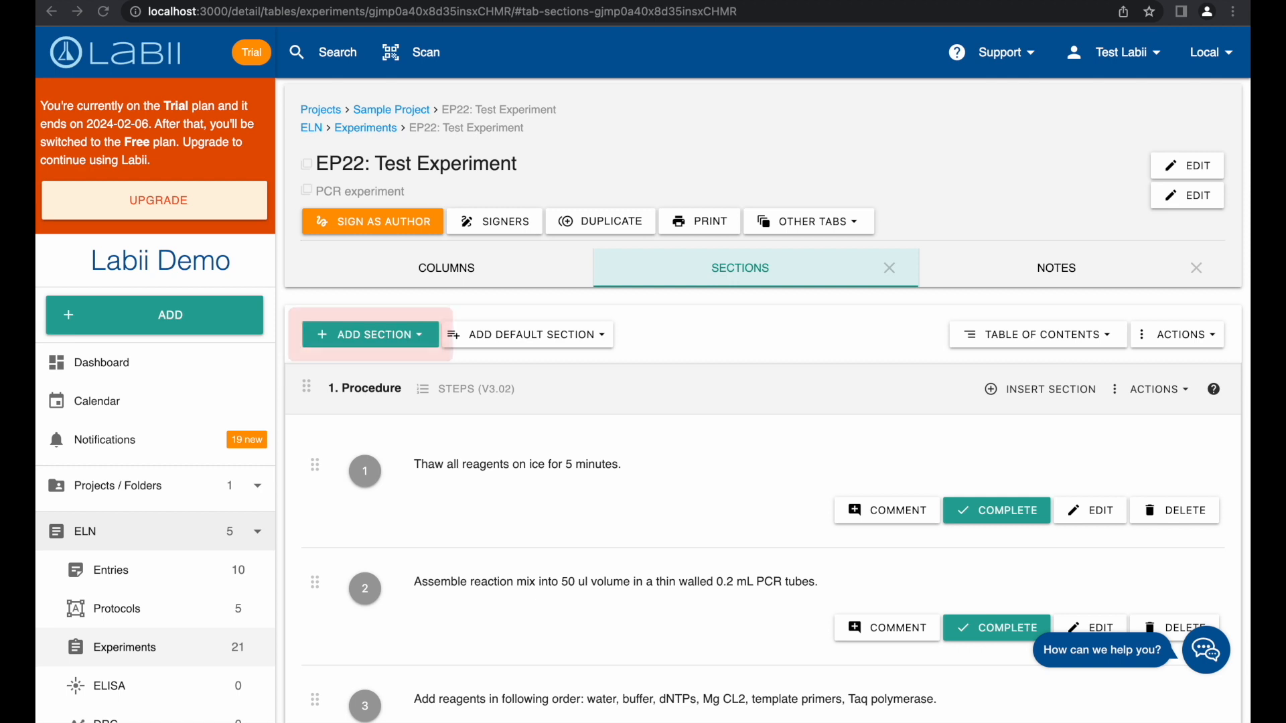
Add a 96-Well Plate section to experiment EP22, finding the widget by name and keeping its default section name.
click(370, 335)
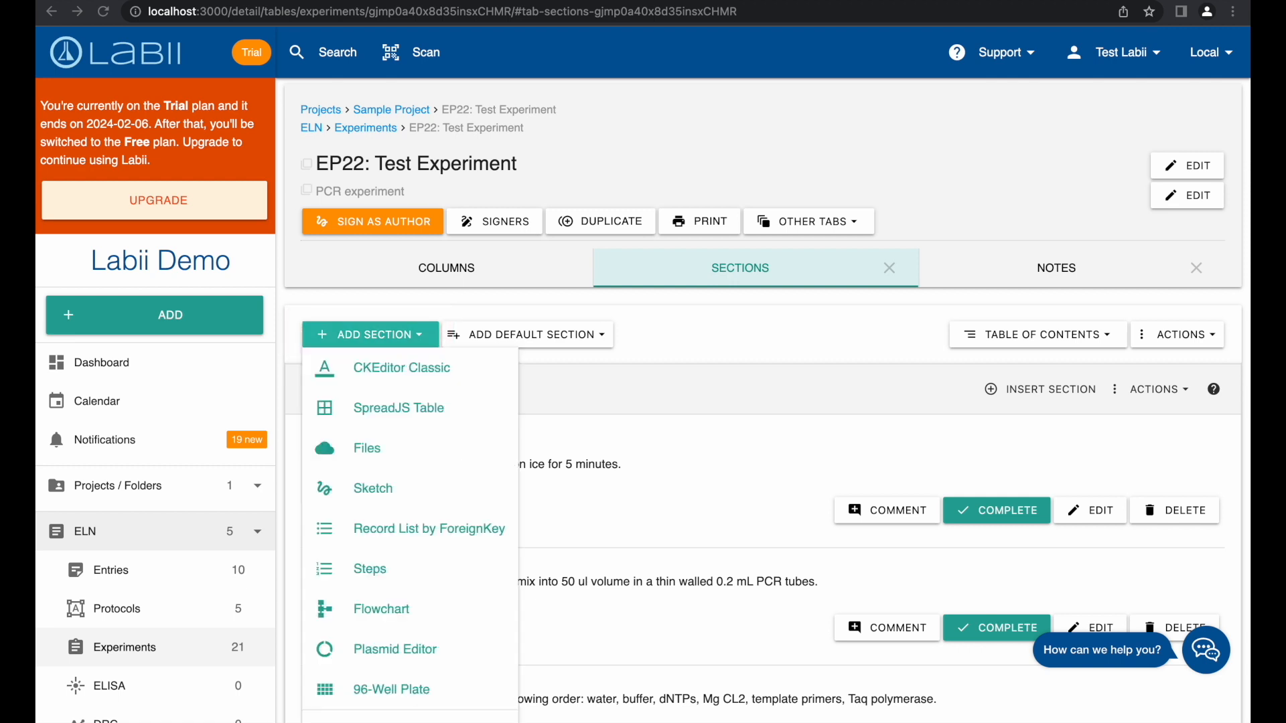
scroll(371, 335, down, 5)
click(392, 334)
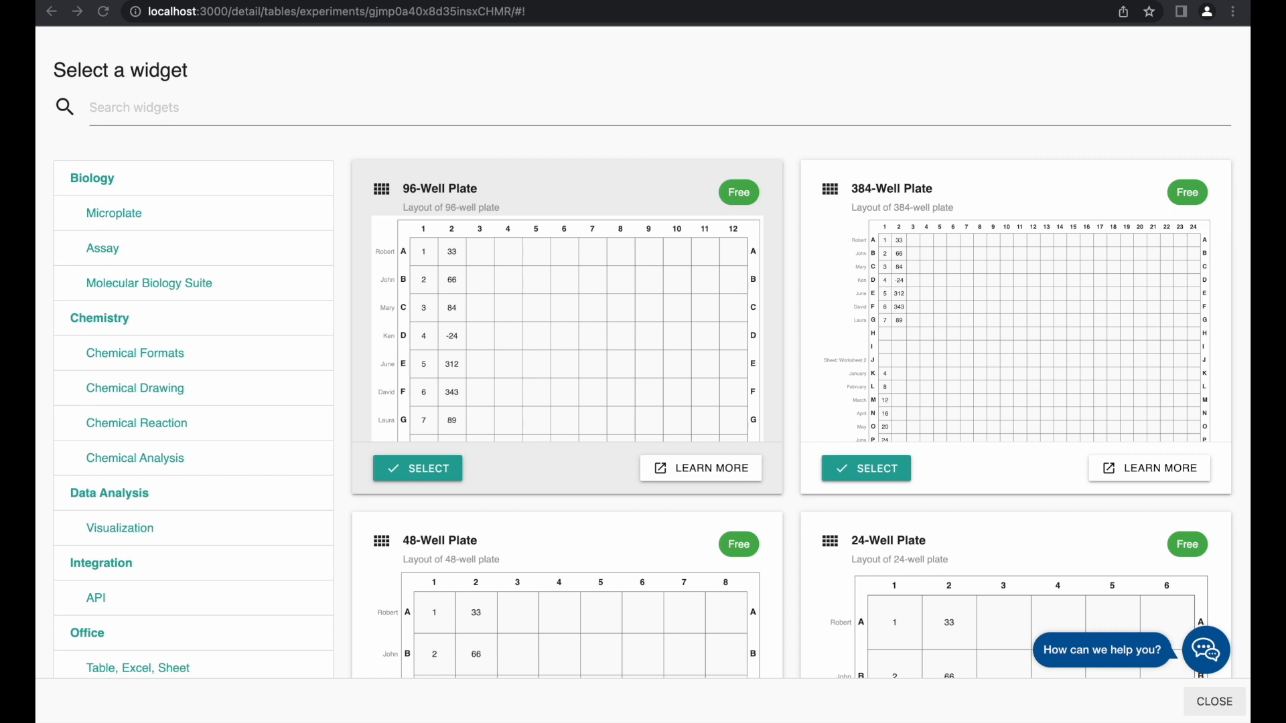
text(96-Well Plate)
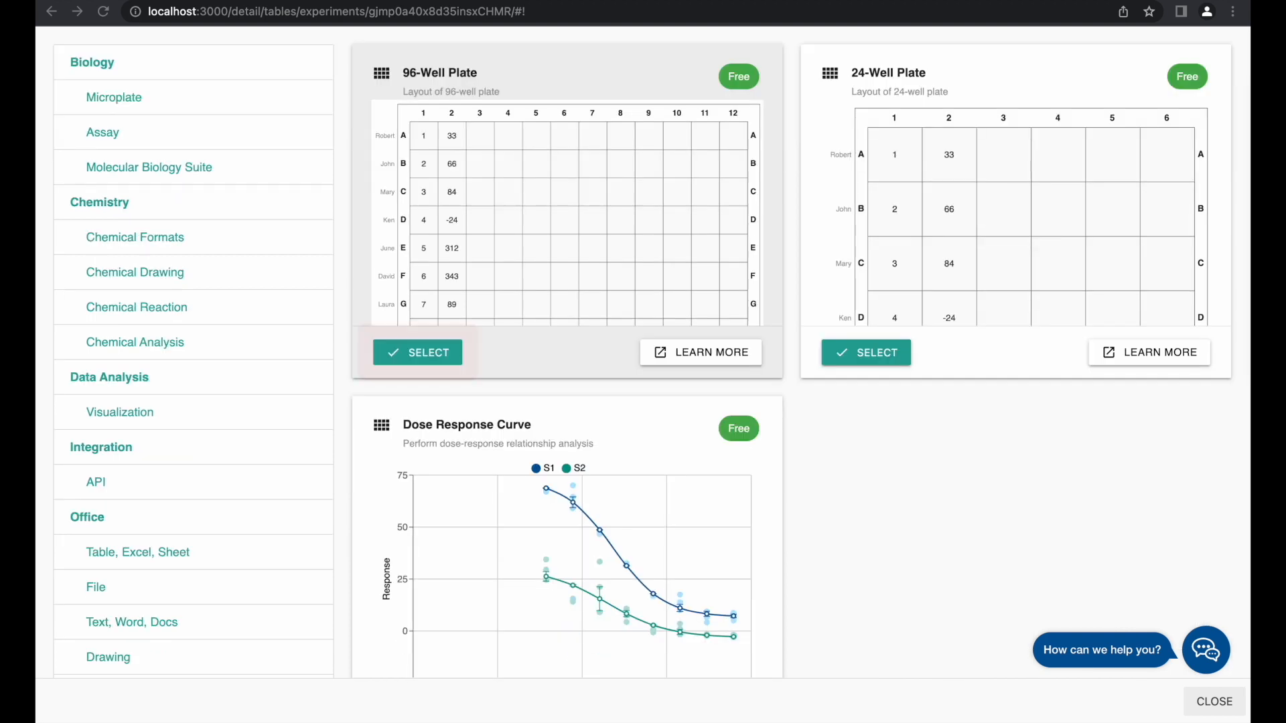
click(417, 350)
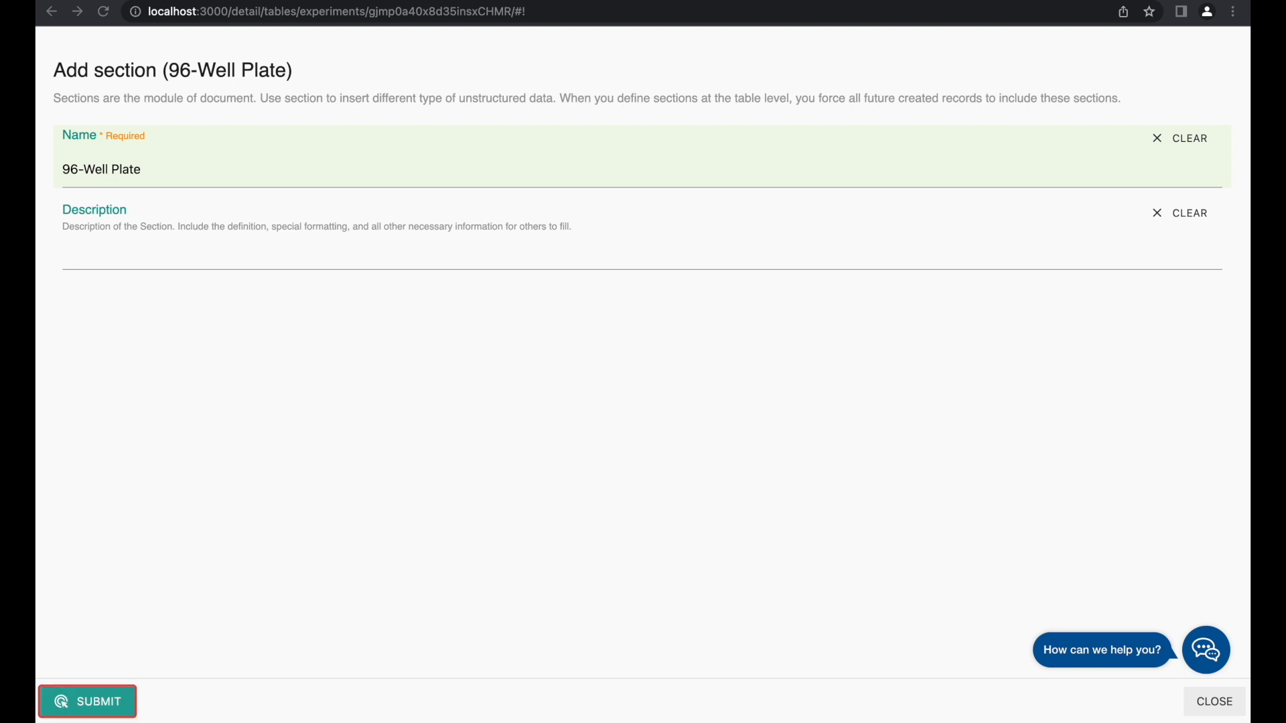
click(87, 702)
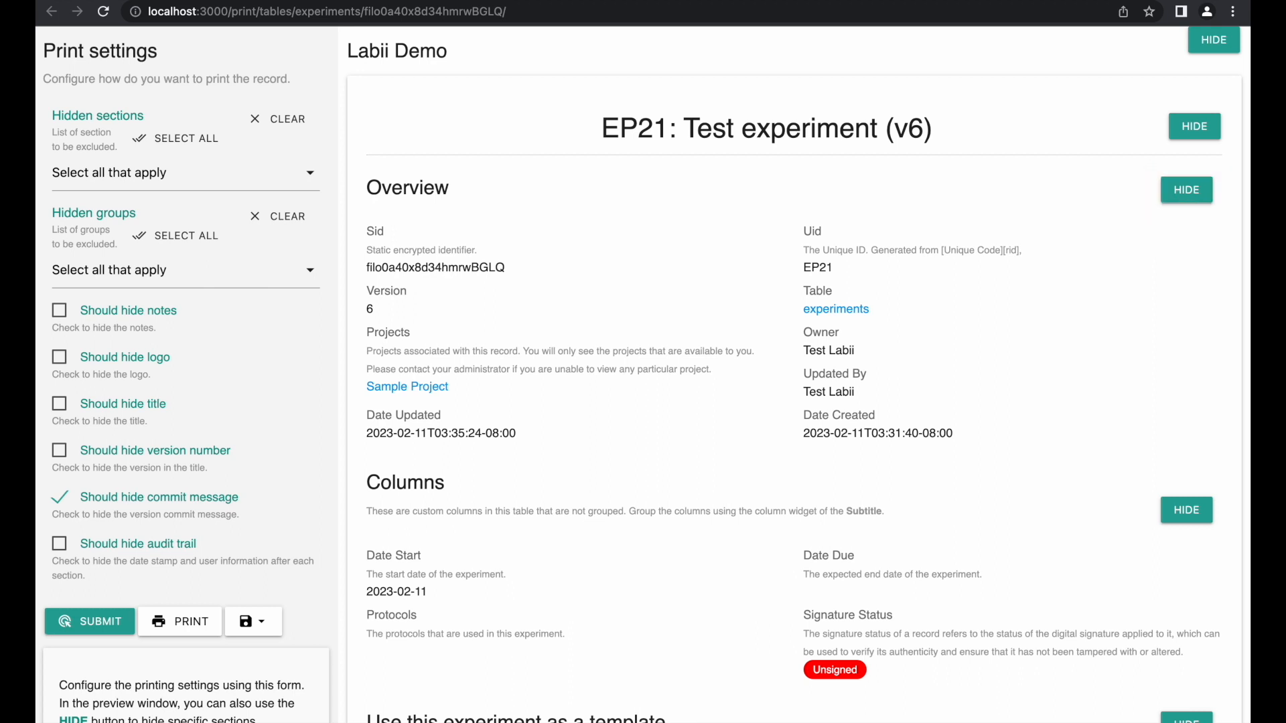
Hide the Overview, Columns, template, Metadata and Archive groups and the notes from EP21's printout, and generate the final print page.
click(1187, 190)
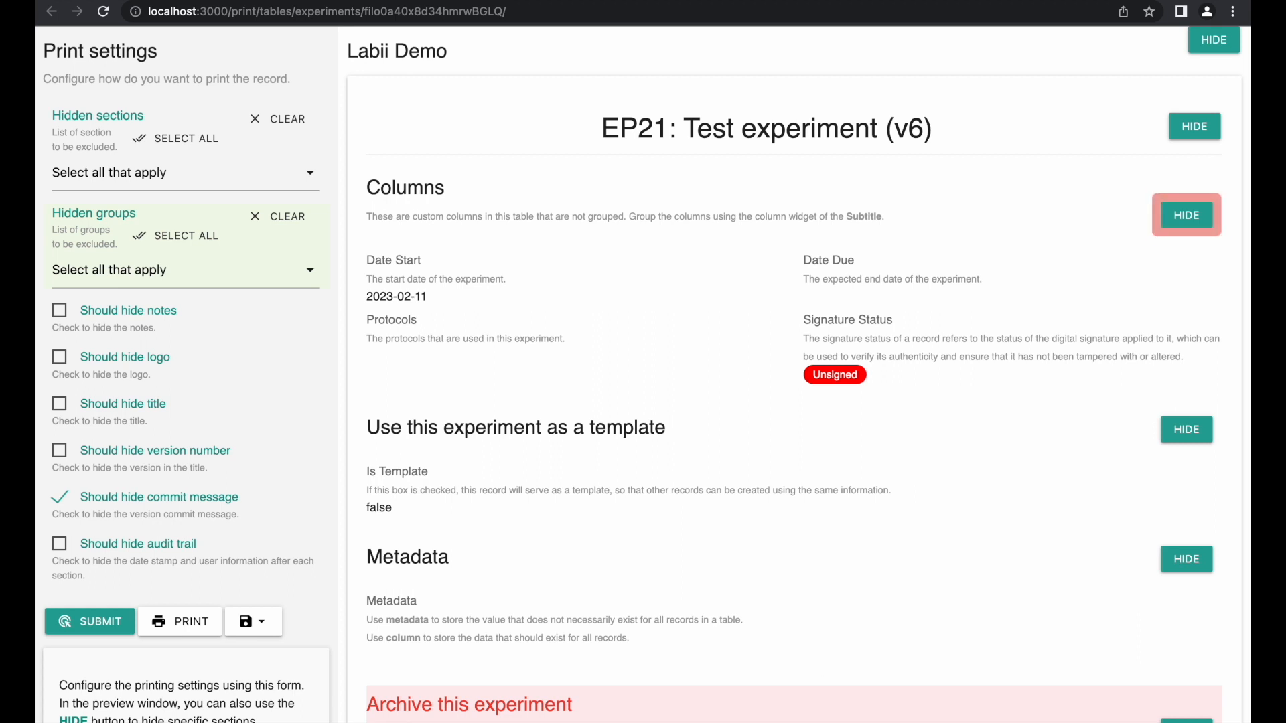
click(1186, 215)
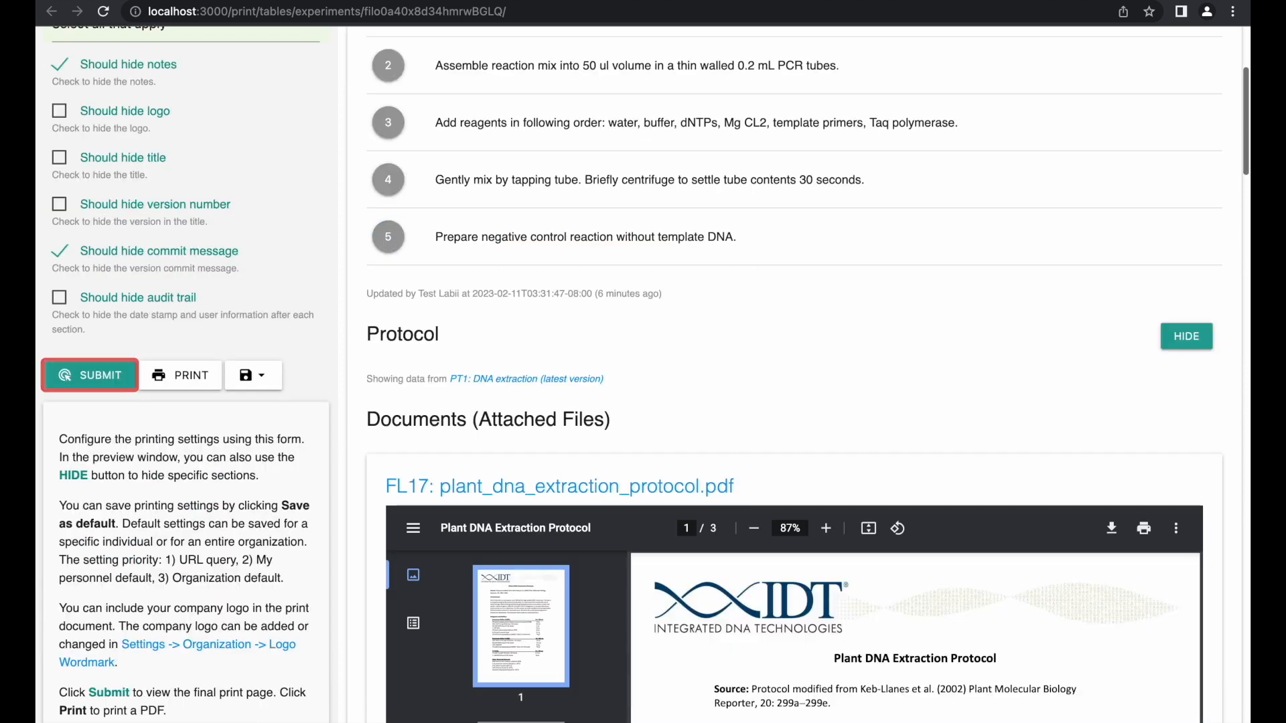
click(90, 375)
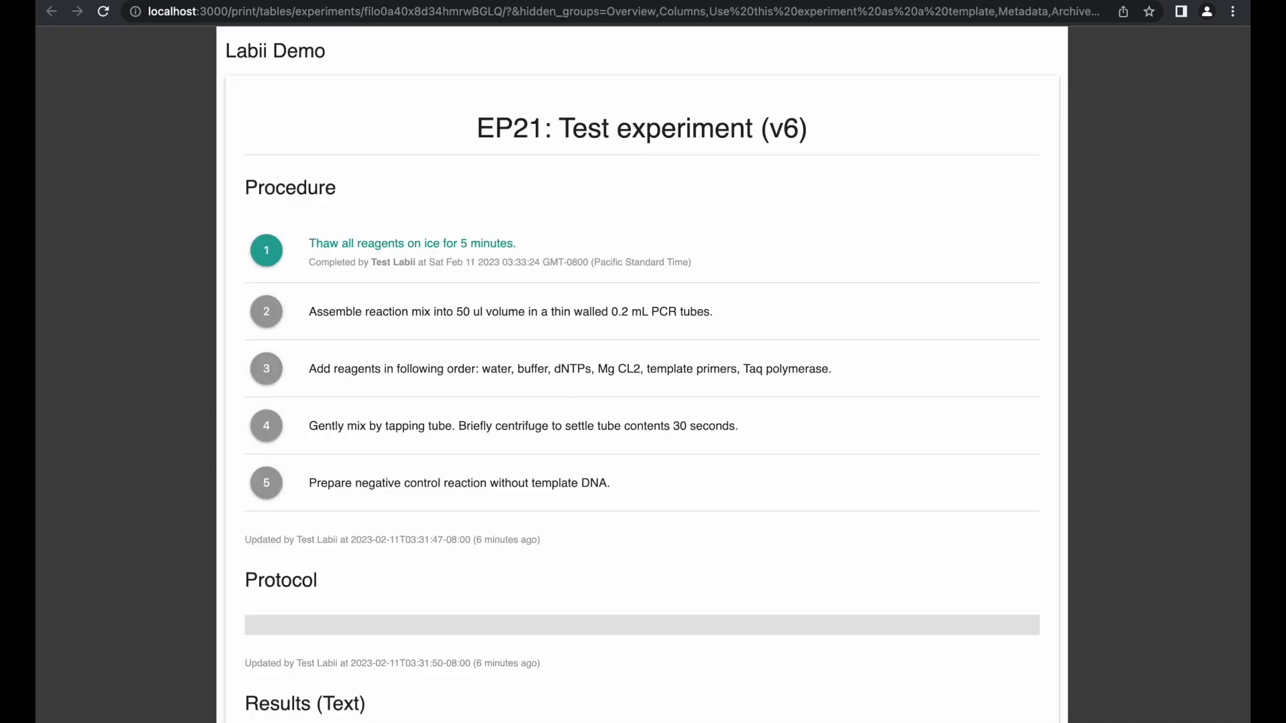